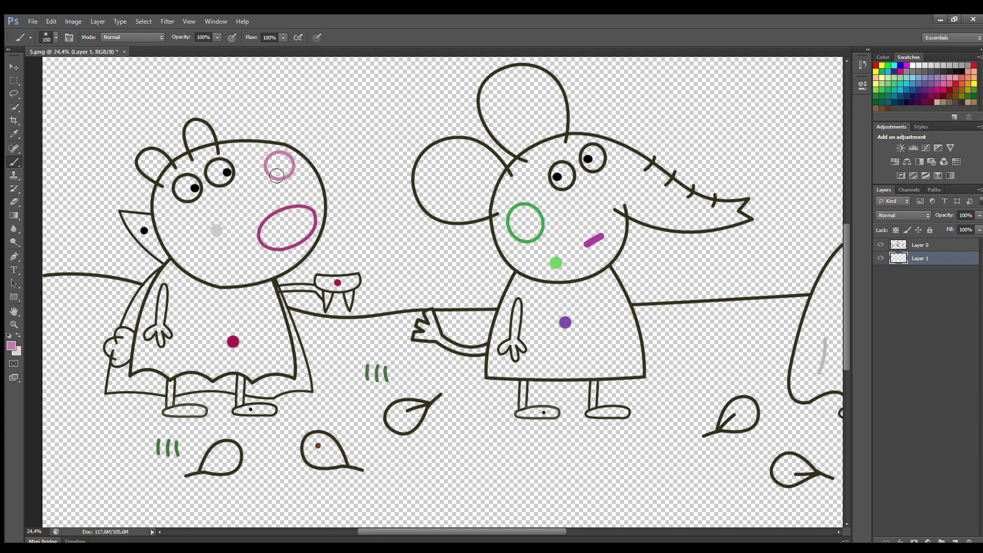
# Reduce the brush size and fill the cheek circle of the caped character with pink on Layer 1
pyautogui.press('[')
pyautogui.press('[')
pyautogui.press('[')
pyautogui.press('[')
pyautogui.press('[')
pyautogui.press('[')
pyautogui.press('[')
pyautogui.press('[')
pyautogui.press('[')
pyautogui.press('[')
pyautogui.moveTo(274, 162)
pyautogui.mouseDown()
pyautogui.moveTo(288, 163)
pyautogui.moveTo(278, 175)
pyautogui.mouseUp()
# Paint the whites of both of the caped character's eyes, using white sampled with a smaller brush
pyautogui.keyDown('alt'); pyautogui.click(216, 168); pyautogui.keyUp('alt')
pyautogui.press('[')
pyautogui.moveTo(227, 171); pyautogui.dragTo(184, 194)
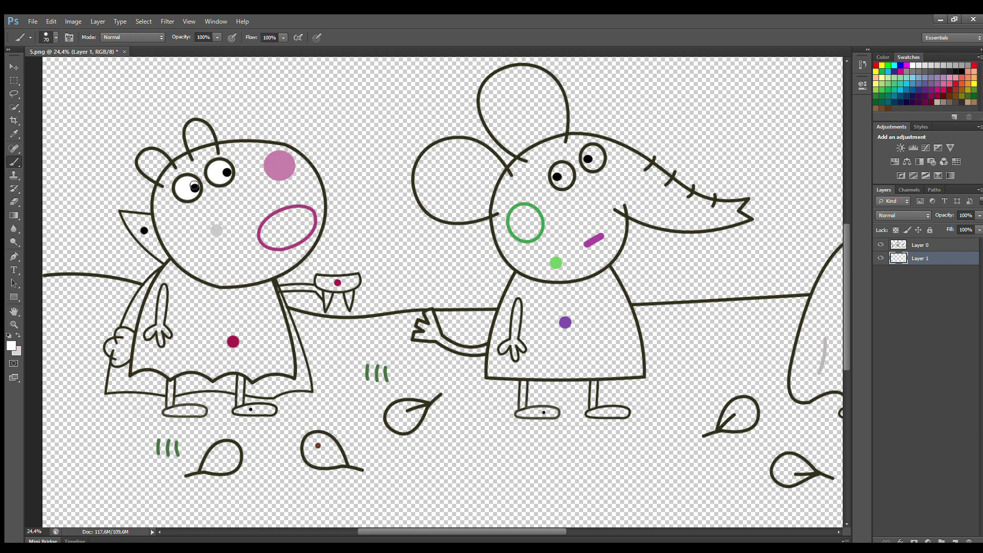
# Fill the caped character's open mouth and the pointed collar behind its head with black
pyautogui.keyDown('alt'); pyautogui.click(325, 210); pyautogui.keyUp('alt')
pyautogui.moveTo(286, 214)
pyautogui.mouseDown()
pyautogui.moveTo(266, 241)
pyautogui.moveTo(285, 244)
pyautogui.moveTo(310, 217)
pyautogui.moveTo(296, 213)
pyautogui.moveTo(271, 234)
pyautogui.moveTo(292, 226)
pyautogui.mouseUp()
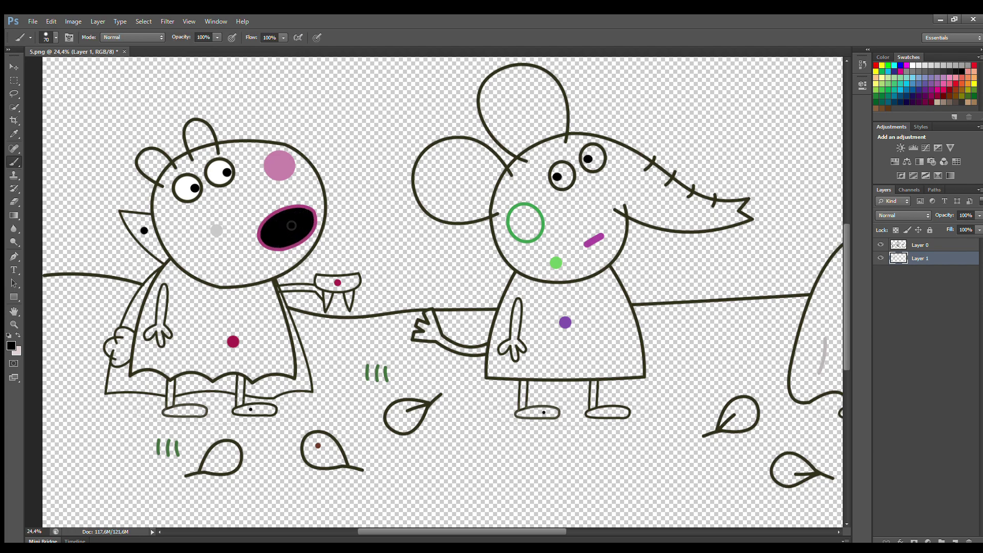
pyautogui.moveTo(124, 214)
pyautogui.mouseDown()
pyautogui.moveTo(150, 219)
pyautogui.moveTo(167, 258)
pyautogui.moveTo(147, 222)
pyautogui.mouseUp()
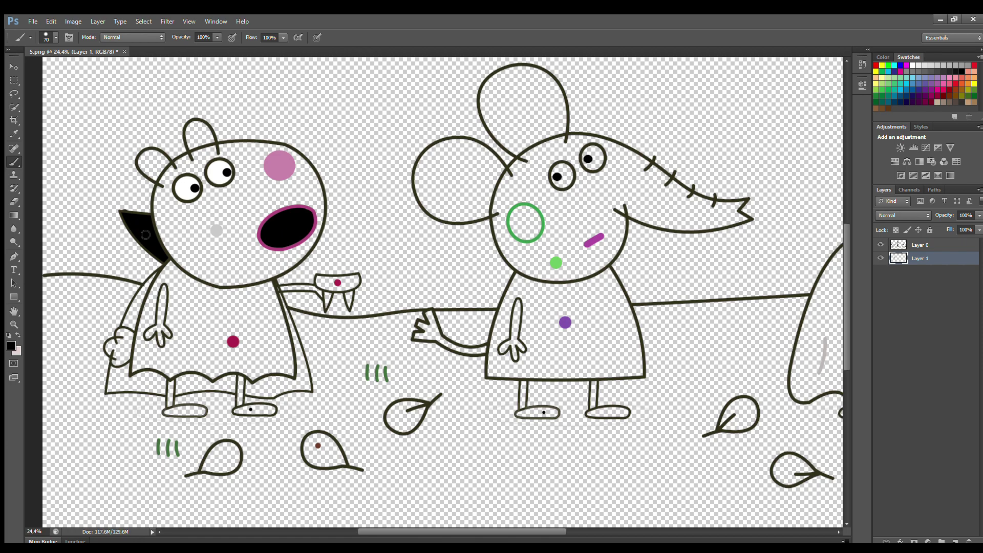
# Add a layer below Layer 1 and fill the caped character's head and ears with sampled light grey
pyautogui.click(954, 542)
pyautogui.keyDown('alt'); pyautogui.click(217, 231); pyautogui.keyUp('alt')
pyautogui.moveTo(178, 163)
pyautogui.mouseDown()
pyautogui.moveTo(152, 155)
pyautogui.moveTo(153, 178)
pyautogui.moveTo(168, 171)
pyautogui.moveTo(172, 180)
pyautogui.moveTo(158, 199)
pyautogui.moveTo(171, 252)
pyautogui.moveTo(189, 271)
pyautogui.moveTo(236, 283)
pyautogui.moveTo(301, 255)
pyautogui.moveTo(317, 229)
pyautogui.moveTo(314, 178)
pyautogui.moveTo(287, 149)
pyautogui.moveTo(196, 149)
pyautogui.moveTo(206, 132)
pyautogui.moveTo(193, 125)
pyautogui.moveTo(213, 148)
pyautogui.moveTo(189, 131)
pyautogui.moveTo(203, 153)
pyautogui.moveTo(267, 170)
pyautogui.moveTo(254, 165)
pyautogui.moveTo(179, 199)
pyautogui.moveTo(315, 199)
pyautogui.moveTo(255, 213)
pyautogui.moveTo(201, 249)
pyautogui.moveTo(273, 258)
pyautogui.moveTo(302, 250)
pyautogui.moveTo(266, 275)
pyautogui.moveTo(305, 258)
pyautogui.mouseUp()
pyautogui.press(']')
pyautogui.press(']')
pyautogui.press(']')
pyautogui.press(']')
pyautogui.press(']')
pyautogui.press(']')
# Add another layer below, then paint the caped character's arms and legs light grey on Layer 2 with a smaller brush
pyautogui.hotkey('ctrl', 'shift', 'alt', 'n')
pyautogui.press('[')
pyautogui.press('[')
pyautogui.press('[')
pyautogui.press('[')
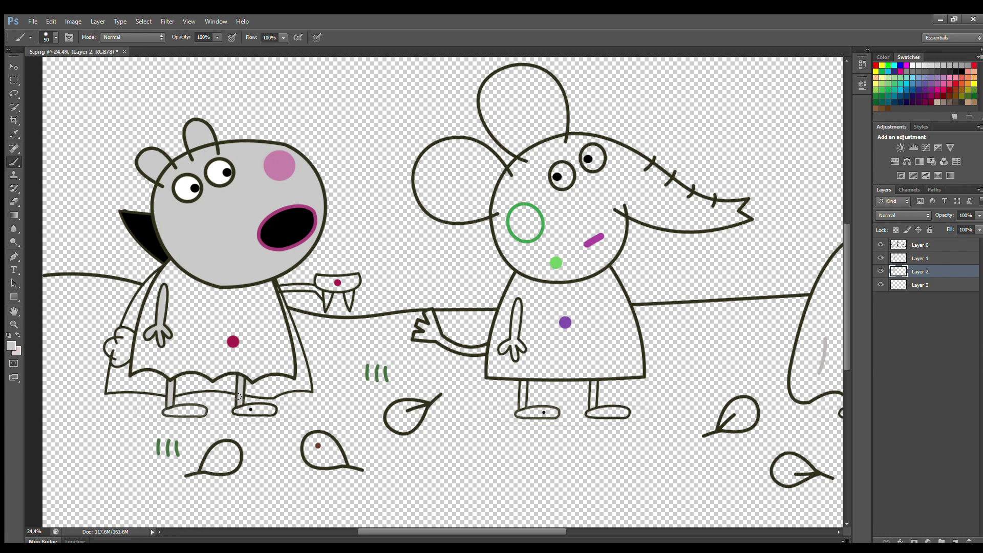
pyautogui.press('e')
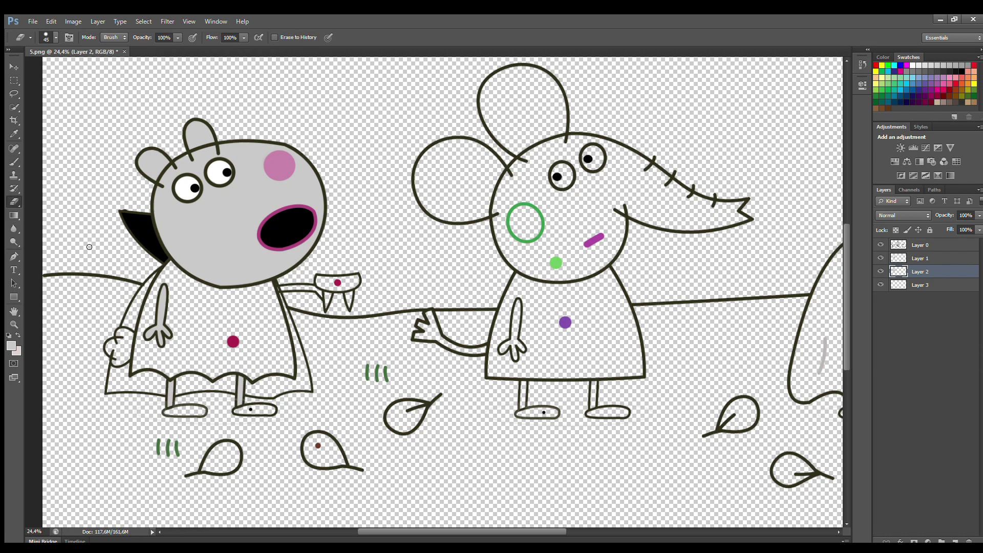
pyautogui.click(927, 285)
pyautogui.press('i')
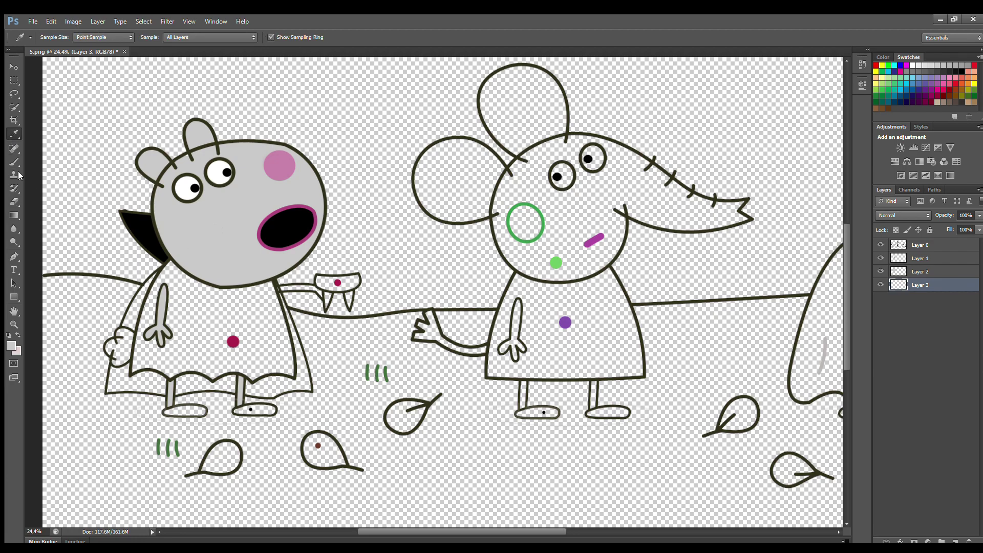
pyautogui.hotkey('alt', ']')
pyautogui.press('b')
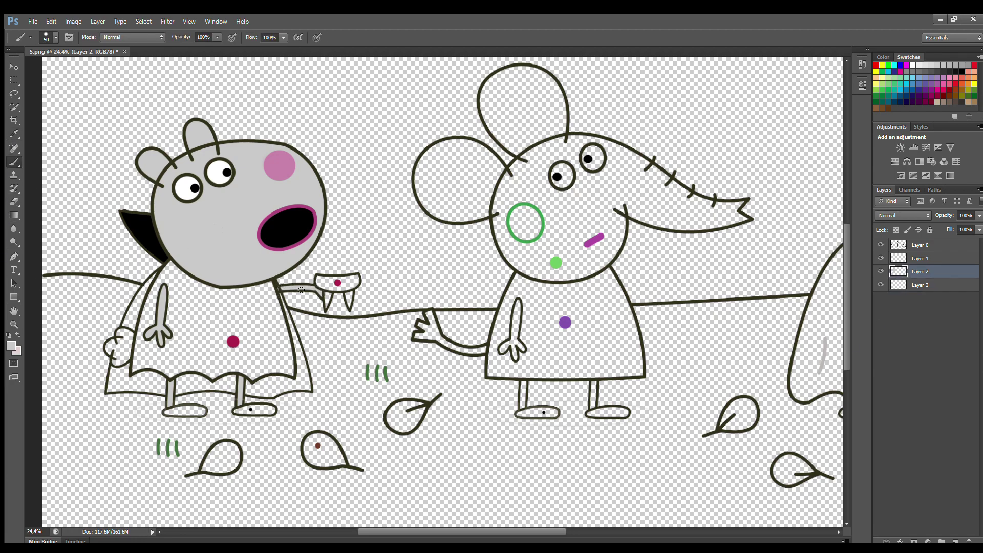
# Fill the caped character's dress on Layer 3 with crimson sampled from the dot on the dress
pyautogui.click(901, 285)
pyautogui.keyDown('alt'); pyautogui.click(233, 342); pyautogui.keyUp('alt')
pyautogui.press(']')
pyautogui.moveTo(176, 271)
pyautogui.mouseDown()
pyautogui.moveTo(149, 313)
pyautogui.moveTo(138, 368)
pyautogui.moveTo(256, 379)
pyautogui.moveTo(290, 374)
pyautogui.moveTo(291, 363)
pyautogui.moveTo(275, 298)
pyautogui.moveTo(178, 271)
pyautogui.moveTo(183, 290)
pyautogui.moveTo(271, 301)
pyautogui.moveTo(175, 304)
pyautogui.moveTo(213, 331)
pyautogui.moveTo(271, 337)
pyautogui.moveTo(155, 349)
pyautogui.moveTo(180, 371)
pyautogui.moveTo(285, 364)
pyautogui.moveTo(182, 370)
pyautogui.mouseUp()
pyautogui.press(']')
pyautogui.press(']')
pyautogui.press(']')
pyautogui.press(']')
# Clean up the grey edges on Layer 2 with the Eraser and paint the caped character's fluffy tail light grey
pyautogui.click(917, 271)
pyautogui.press('e')
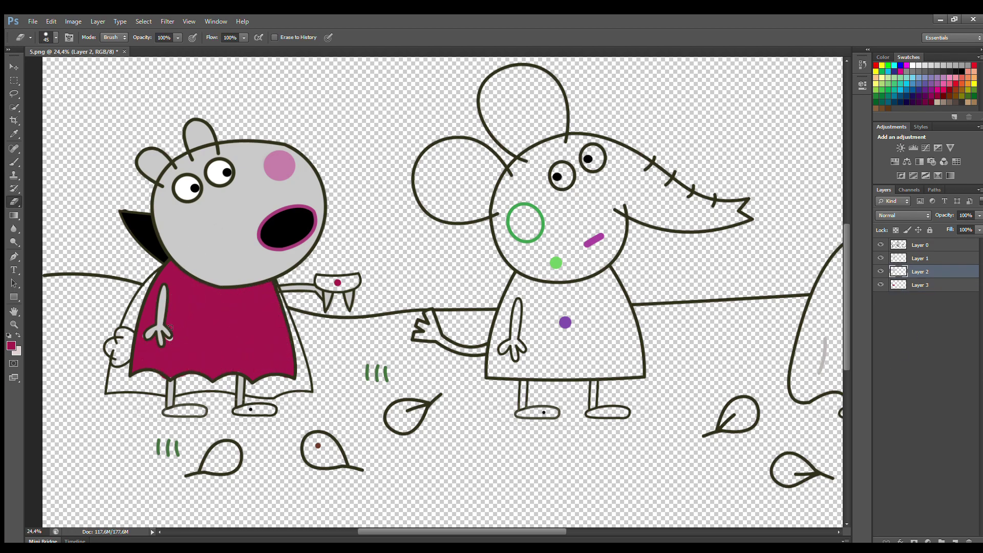
pyautogui.press('b')
pyautogui.press('x')
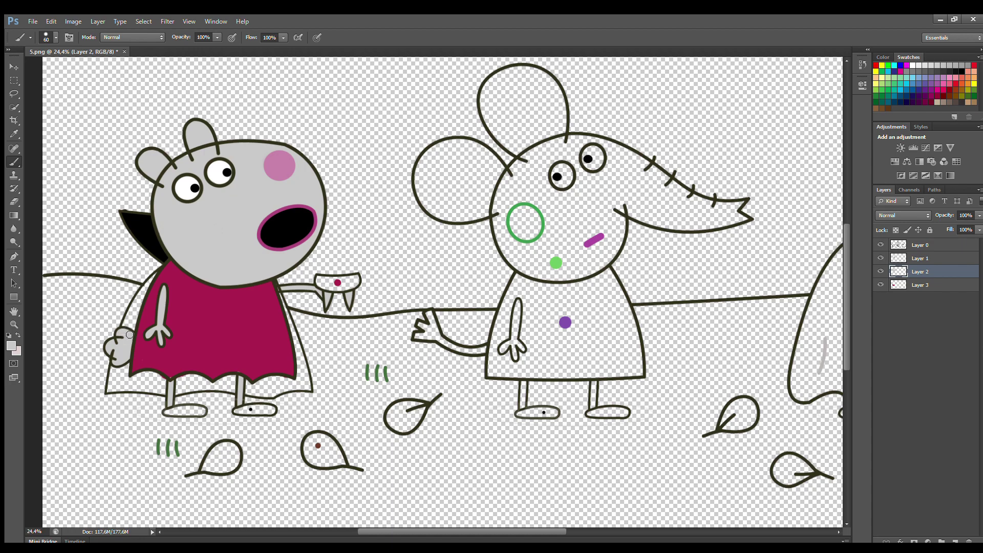
# Fill the gum part of the vampire fangs with the dress's crimson on Layer 3, and tidy the grey edges on Layer 2
pyautogui.click(920, 284)
pyautogui.keyDown('alt'); pyautogui.click(279, 307); pyautogui.keyUp('alt')
pyautogui.moveTo(319, 277)
pyautogui.mouseDown()
pyautogui.moveTo(359, 279)
pyautogui.moveTo(319, 284)
pyautogui.moveTo(352, 285)
pyautogui.mouseUp()
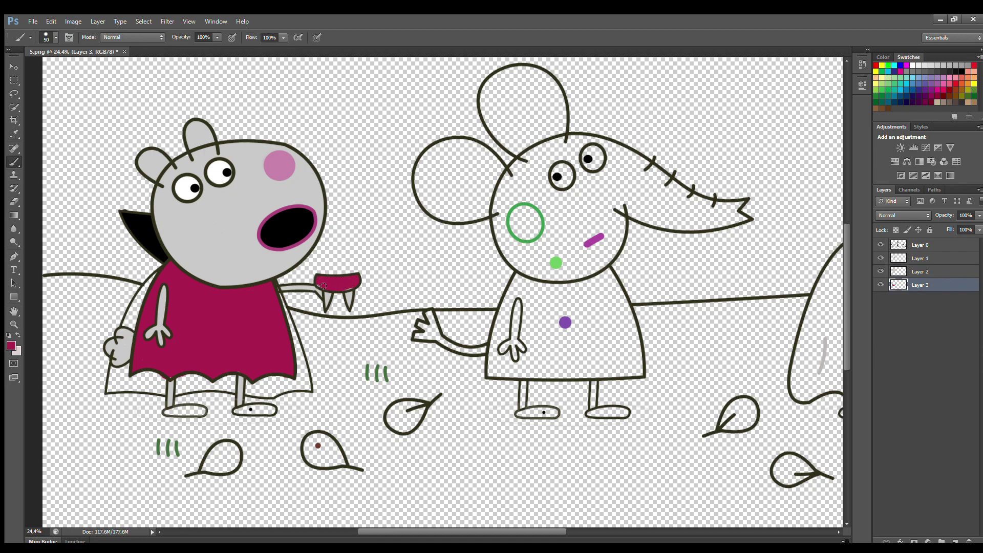
pyautogui.click(920, 271)
pyautogui.press('e')
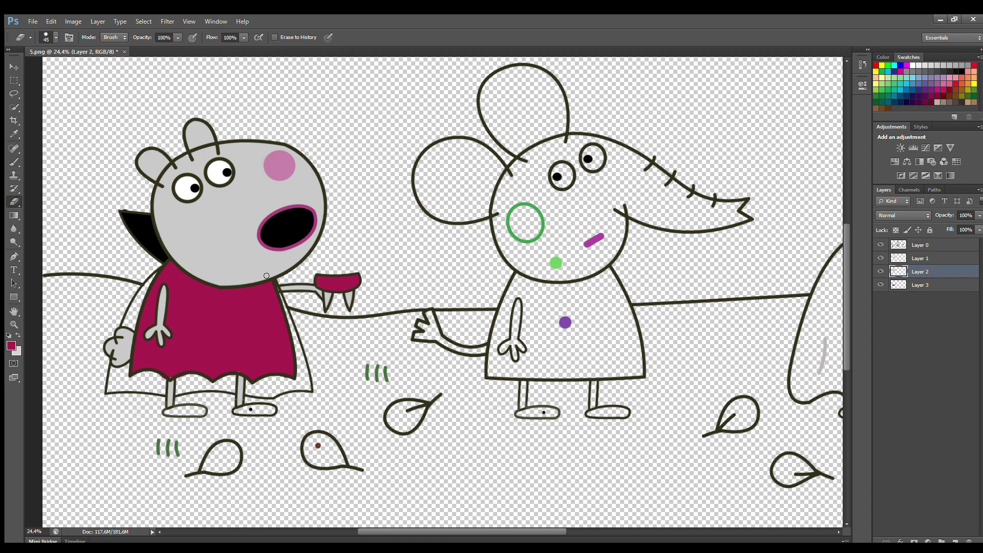
# Add a layer below Layer 3 and paint black along the edges of the cape behind the dress
pyautogui.hotkey('ctrl', 'shift', 'alt', 'n')
pyautogui.press('b')
pyautogui.keyDown('alt'); pyautogui.click(155, 277); pyautogui.keyUp('alt')
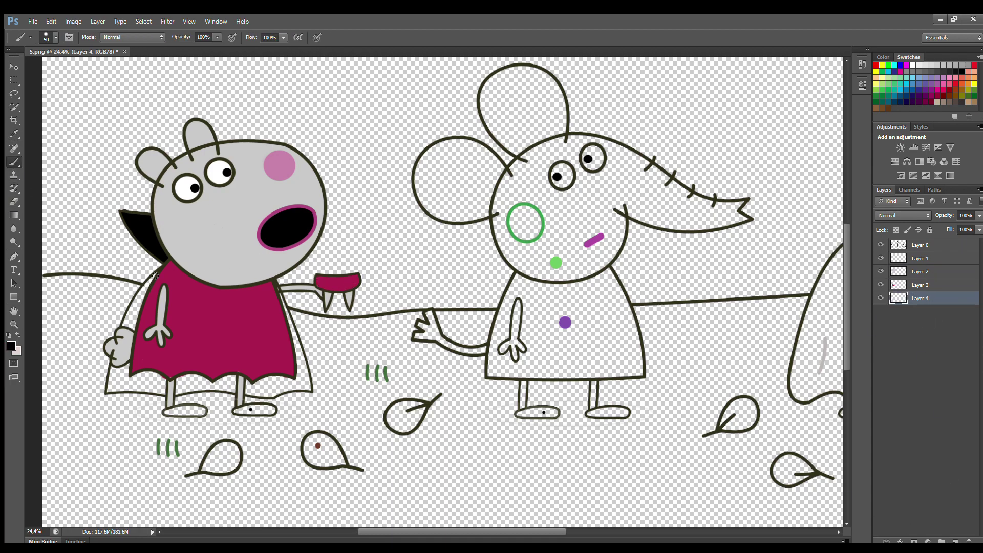
pyautogui.moveTo(150, 281); pyautogui.dragTo(123, 325)
pyautogui.press(']')
pyautogui.moveTo(106, 389)
pyautogui.mouseDown()
pyautogui.moveTo(304, 388)
pyautogui.moveTo(307, 361)
pyautogui.moveTo(297, 341)
pyautogui.mouseUp()
pyautogui.press('[')
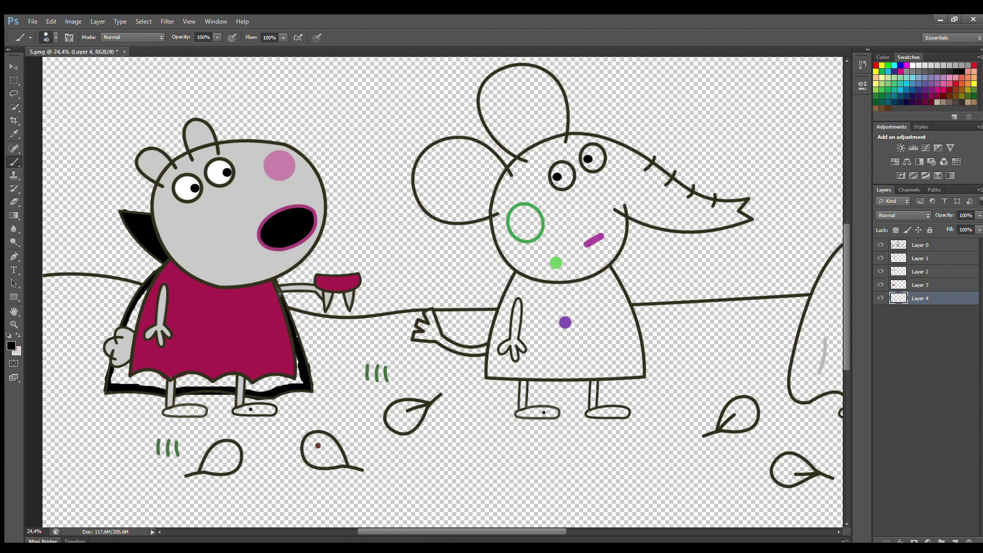
# Fill the rest of the cape with black using a larger brush, and erase paint outside its outline
pyautogui.moveTo(299, 381)
pyautogui.mouseDown()
pyautogui.moveTo(126, 372)
pyautogui.moveTo(136, 312)
pyautogui.mouseUp()
pyautogui.press(']')
pyautogui.press(']')
pyautogui.press(']')
pyautogui.press(']')
pyautogui.press(']')
pyautogui.moveTo(125, 369)
pyautogui.mouseDown()
pyautogui.moveTo(164, 386)
pyautogui.moveTo(283, 389)
pyautogui.mouseUp()
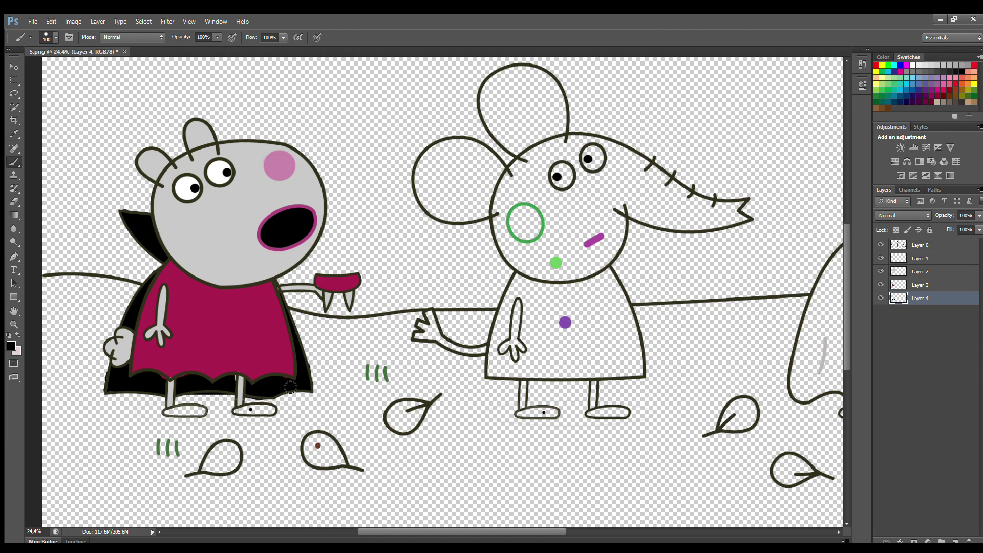
pyautogui.press('e')
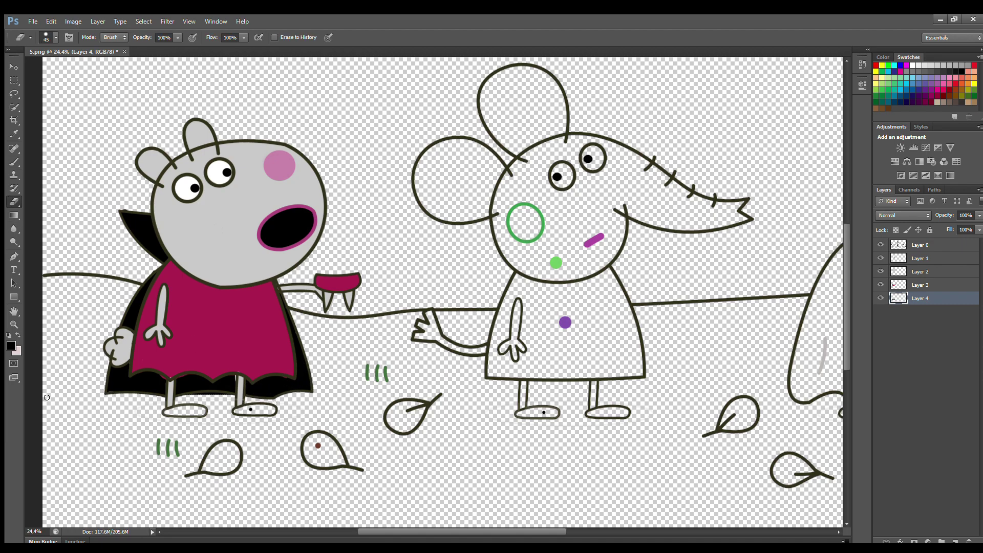
# Fill both of the caped character's shoes with black on Layer 4, and tidy the grey edges on Layer 2
pyautogui.press('b')
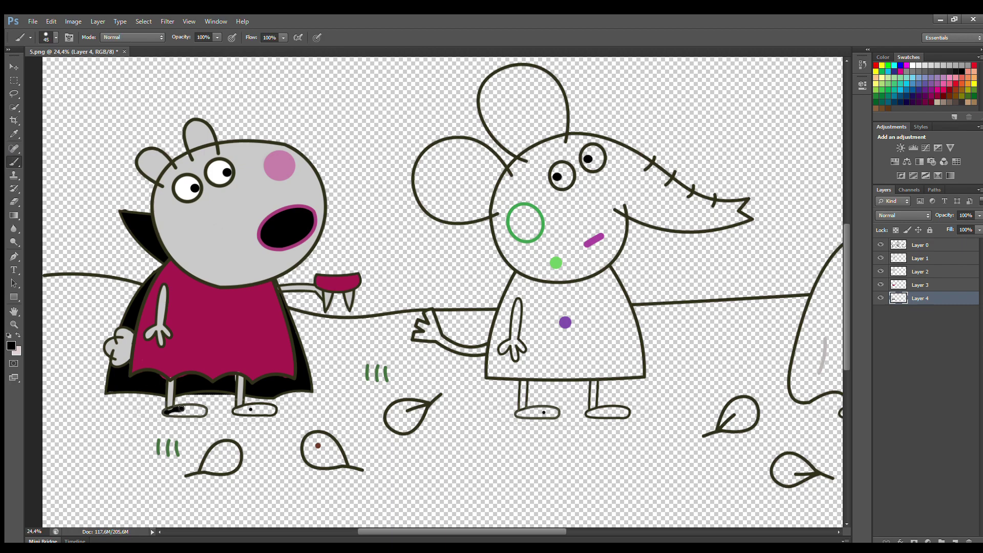
pyautogui.moveTo(200, 413)
pyautogui.mouseDown()
pyautogui.moveTo(270, 405)
pyautogui.moveTo(239, 412)
pyautogui.mouseUp()
pyautogui.hotkey('alt', ']')
pyautogui.hotkey('alt', ']')
pyautogui.press('e')
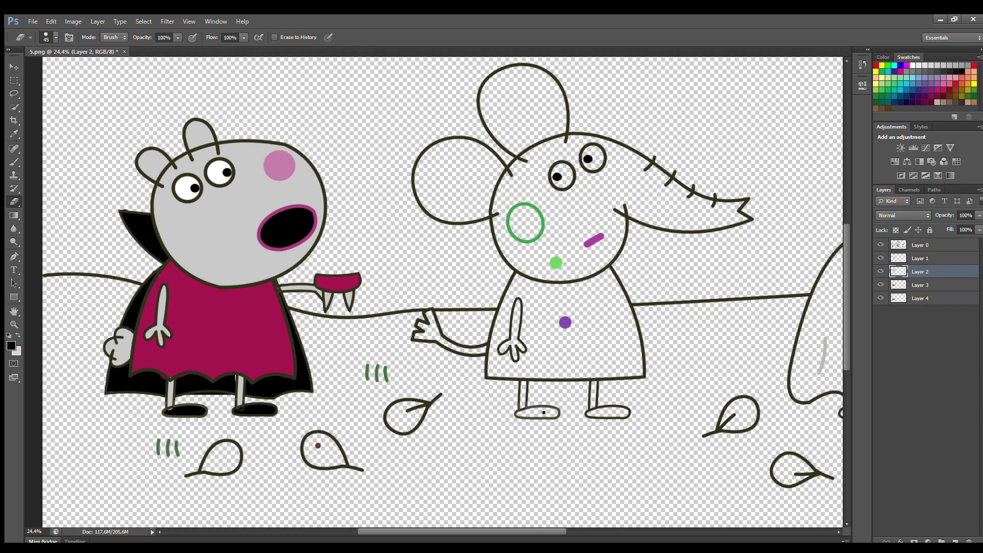
# Paint the whites of both of the elephant's eyes on Layer 1 using the white swatch
pyautogui.moveTo(452, 529); pyautogui.dragTo(474, 530)
pyautogui.scroll(1, 844, 307)
pyautogui.click(920, 258)
pyautogui.press('b')
pyautogui.click(913, 65)
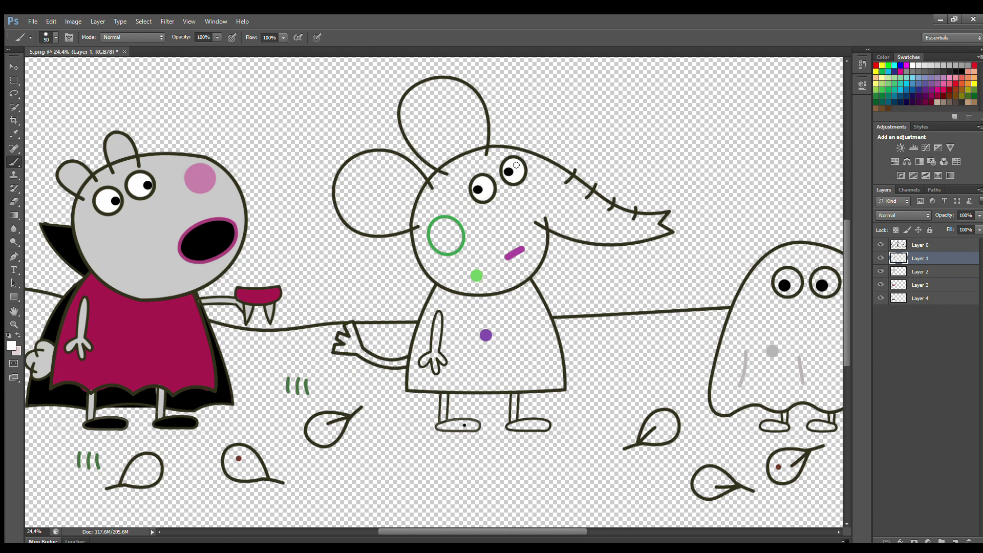
# Fill the elephant's cheek circle on Layer 2 with the dark green of its outline
pyautogui.click(910, 275)
pyautogui.press('i')
pyautogui.press('b')
pyautogui.moveTo(431, 241)
pyautogui.mouseDown()
pyautogui.moveTo(445, 220)
pyautogui.moveTo(461, 232)
pyautogui.moveTo(448, 251)
pyautogui.moveTo(440, 230)
pyautogui.mouseUp()
pyautogui.press(']')
pyautogui.press(']')
pyautogui.press(']')
pyautogui.press(']')
# Fill the elephant's head and trunk on Layer 3 with light green sampled from the dot on the face
pyautogui.click(904, 285)
pyautogui.keyDown('alt'); pyautogui.click(451, 250); pyautogui.keyUp('alt')
pyautogui.moveTo(541, 224)
pyautogui.mouseDown()
pyautogui.moveTo(543, 251)
pyautogui.moveTo(490, 291)
pyautogui.moveTo(447, 282)
pyautogui.moveTo(422, 252)
pyautogui.moveTo(430, 193)
pyautogui.moveTo(457, 168)
pyautogui.moveTo(506, 155)
pyautogui.moveTo(637, 220)
pyautogui.moveTo(664, 222)
pyautogui.moveTo(637, 240)
pyautogui.moveTo(570, 234)
pyautogui.moveTo(563, 223)
pyautogui.moveTo(605, 234)
pyautogui.moveTo(589, 219)
pyautogui.moveTo(514, 274)
pyautogui.moveTo(444, 251)
pyautogui.moveTo(543, 216)
pyautogui.moveTo(588, 214)
pyautogui.moveTo(457, 242)
pyautogui.moveTo(471, 186)
pyautogui.moveTo(464, 207)
pyautogui.mouseUp()
pyautogui.press(']')
pyautogui.press(']')
pyautogui.press(']')
pyautogui.press(']')
pyautogui.press(']')
# Fill both of the elephant's ears with the same light green, adjusting the brush size for each area
pyautogui.press('[')
pyautogui.press('[')
pyautogui.press('[')
pyautogui.moveTo(481, 154)
pyautogui.mouseDown()
pyautogui.moveTo(473, 98)
pyautogui.moveTo(424, 92)
pyautogui.moveTo(409, 146)
pyautogui.moveTo(464, 152)
pyautogui.moveTo(428, 110)
pyautogui.moveTo(435, 97)
pyautogui.mouseUp()
pyautogui.press('[')
pyautogui.press(']')
pyautogui.press(']')
pyautogui.press(']')
pyautogui.moveTo(423, 183)
pyautogui.mouseDown()
pyautogui.moveTo(371, 159)
pyautogui.moveTo(346, 177)
pyautogui.moveTo(343, 207)
pyautogui.moveTo(371, 232)
pyautogui.moveTo(419, 223)
pyautogui.moveTo(390, 226)
pyautogui.moveTo(370, 183)
pyautogui.moveTo(406, 216)
pyautogui.mouseUp()
# Paint the elephant's arm, tail hand and legs light green with a smaller brush
pyautogui.press('[')
pyautogui.press('[')
pyautogui.press('[')
pyautogui.press('[')
pyautogui.press('[')
pyautogui.press('[')
pyautogui.moveTo(438, 317)
pyautogui.mouseDown()
pyautogui.moveTo(422, 362)
pyautogui.moveTo(433, 354)
pyautogui.moveTo(436, 369)
pyautogui.moveTo(440, 316)
pyautogui.moveTo(409, 365)
pyautogui.moveTo(349, 341)
pyautogui.mouseUp()
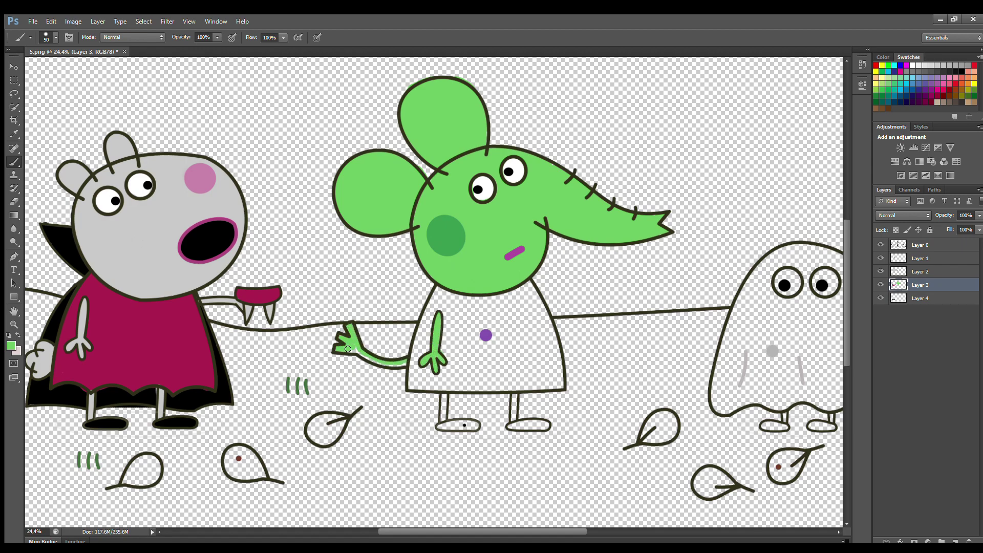
pyautogui.moveTo(443, 398); pyautogui.dragTo(444, 403)
# Fill the elephant's dress on Layer 4 with purple sampled from its dot, and erase stray green on Layer 3
pyautogui.click(920, 299)
pyautogui.keyDown('alt'); pyautogui.click(486, 336); pyautogui.keyUp('alt')
pyautogui.press(']')
pyautogui.press(']')
pyautogui.press(']')
pyautogui.moveTo(440, 289)
pyautogui.mouseDown()
pyautogui.moveTo(413, 387)
pyautogui.moveTo(557, 388)
pyautogui.moveTo(561, 372)
pyautogui.moveTo(536, 297)
pyautogui.moveTo(448, 297)
pyautogui.moveTo(531, 309)
pyautogui.moveTo(531, 328)
pyautogui.moveTo(484, 355)
pyautogui.moveTo(431, 364)
pyautogui.moveTo(554, 379)
pyautogui.moveTo(429, 381)
pyautogui.moveTo(556, 385)
pyautogui.moveTo(436, 390)
pyautogui.mouseUp()
pyautogui.press(']')
pyautogui.press(']')
pyautogui.press(']')
pyautogui.press(']')
pyautogui.press(']')
pyautogui.press(']')
pyautogui.hotkey('alt', ']')
pyautogui.click(14, 201)
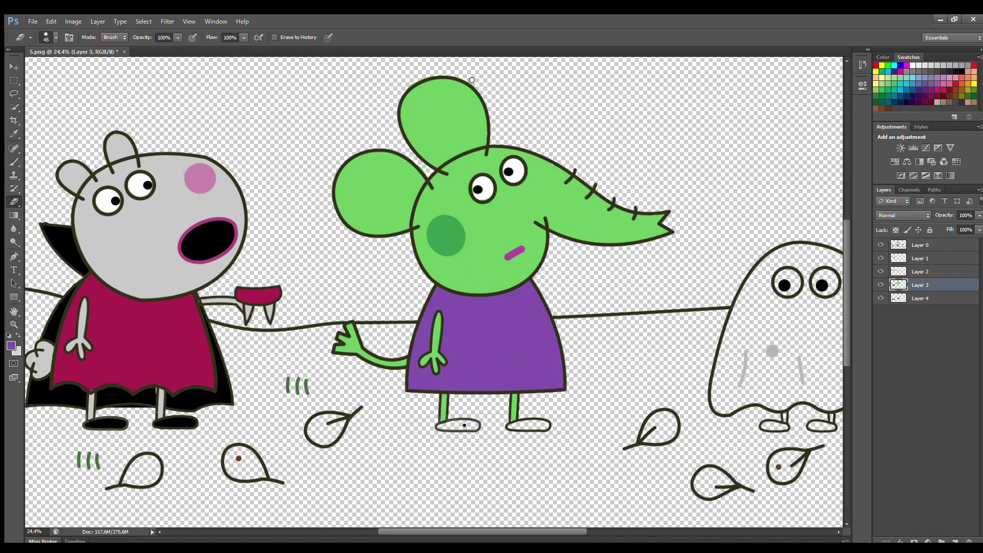
# Fill both of the elephant's shoes on Layer 2 with the dark outline colour, using a small brush
pyautogui.hotkey('alt', '[')
pyautogui.press('b')
pyautogui.press('d')
pyautogui.press('[')
pyautogui.press('[')
pyautogui.press('[')
pyautogui.press('[')
pyautogui.press('[')
pyautogui.press('[')
pyautogui.press('[')
pyautogui.press('[')
pyautogui.press('[')
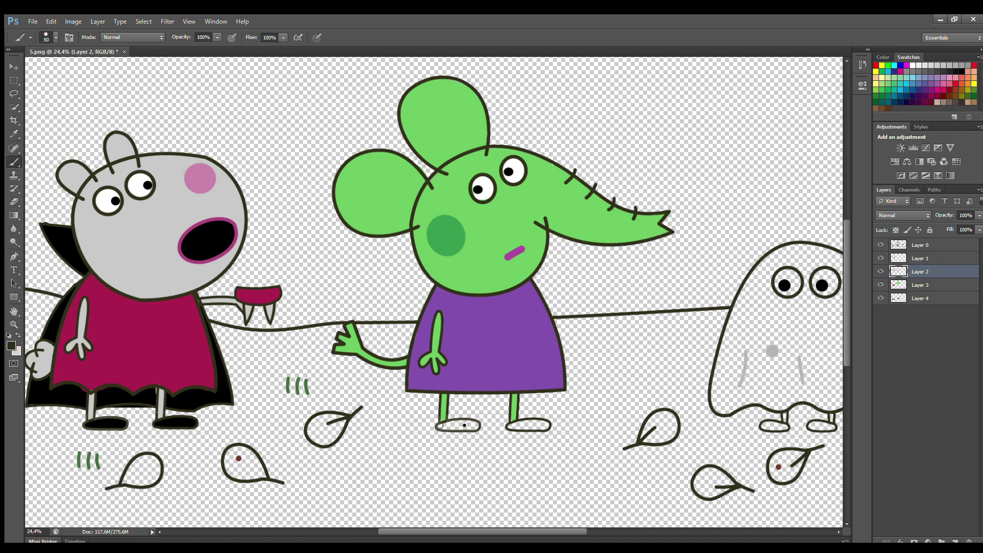
pyautogui.moveTo(450, 423)
pyautogui.mouseDown()
pyautogui.moveTo(472, 427)
pyautogui.moveTo(445, 427)
pyautogui.mouseUp()
pyautogui.moveTo(510, 425); pyautogui.dragTo(540, 425)
# Fill both of the ghost's eyes with white on Layer 1
pyautogui.moveTo(541, 531); pyautogui.dragTo(604, 531)
pyautogui.scroll(2, 590, 454)
pyautogui.click(913, 258)
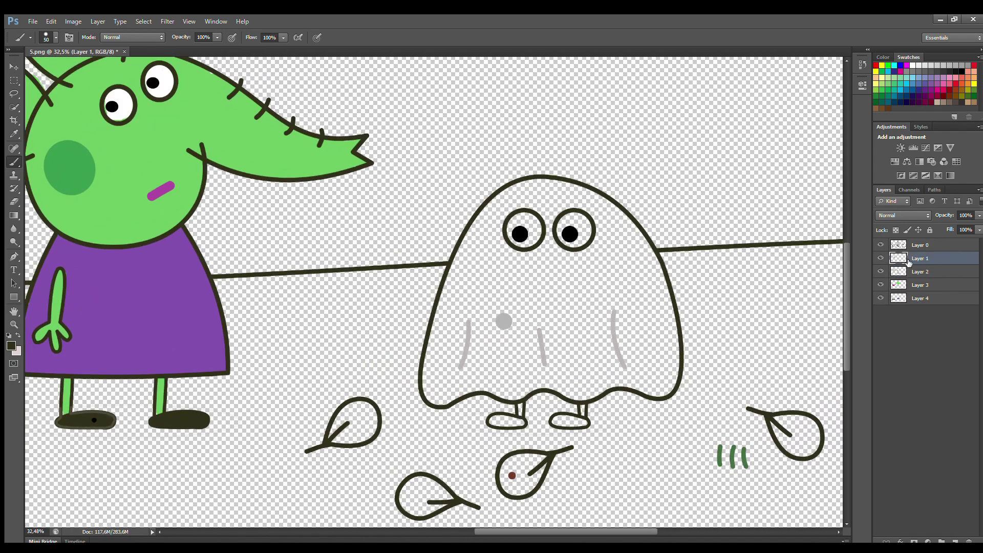
pyautogui.press('i')
pyautogui.press('b')
pyautogui.moveTo(512, 226)
pyautogui.mouseDown()
pyautogui.moveTo(538, 234)
pyautogui.moveTo(520, 243)
pyautogui.moveTo(530, 229)
pyautogui.moveTo(556, 230)
pyautogui.moveTo(575, 217)
pyautogui.moveTo(578, 240)
pyautogui.mouseUp()
# Fill the ghost's sheet on Layer 2 with grey sampled from its colour dot, using a larger brush
pyautogui.click(920, 271)
pyautogui.press(']')
pyautogui.press(']')
pyautogui.press(']')
pyautogui.press(']')
pyautogui.press(']')
pyautogui.press(']')
pyautogui.keyDown('alt'); pyautogui.click(503, 322); pyautogui.keyUp('alt')
pyautogui.moveTo(487, 256)
pyautogui.mouseDown()
pyautogui.moveTo(437, 388)
pyautogui.moveTo(454, 397)
pyautogui.moveTo(673, 389)
pyautogui.moveTo(679, 343)
pyautogui.moveTo(652, 257)
pyautogui.moveTo(620, 220)
pyautogui.moveTo(568, 197)
pyautogui.moveTo(525, 199)
pyautogui.moveTo(490, 233)
pyautogui.moveTo(646, 277)
pyautogui.moveTo(648, 295)
pyautogui.moveTo(487, 339)
pyautogui.moveTo(667, 330)
pyautogui.moveTo(563, 387)
pyautogui.moveTo(659, 367)
pyautogui.mouseUp()
pyautogui.press(']')
pyautogui.press(']')
pyautogui.press(']')
pyautogui.press(']')
# Paint both of the ghost's legs the same grey with the brush reduced to 40
pyautogui.press('[')
pyautogui.press('[')
pyautogui.press('[')
pyautogui.press('[')
pyautogui.press('[')
pyautogui.press('[')
pyautogui.press('[')
pyautogui.press('[')
pyautogui.press('[')
pyautogui.press('[')
pyautogui.press('[')
pyautogui.press('[')
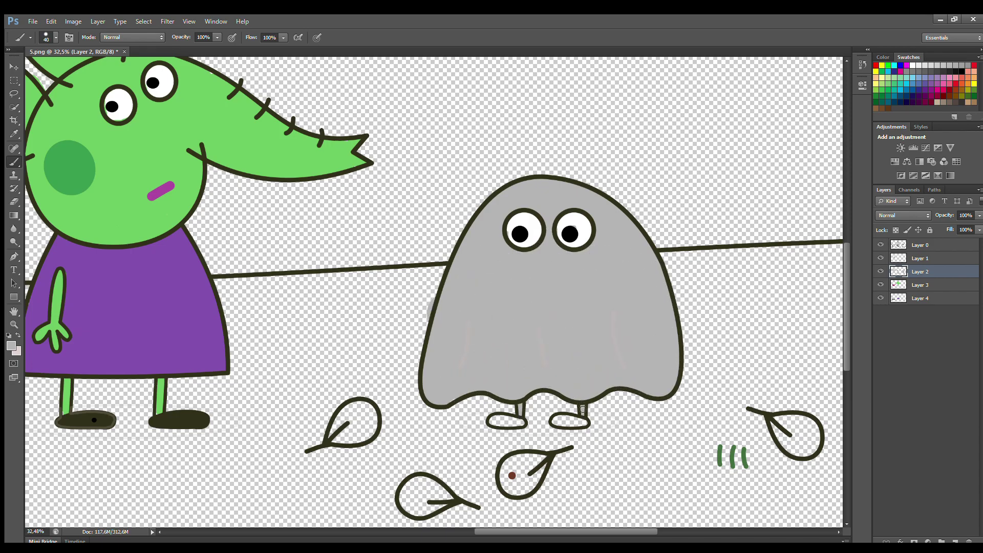
# Fill both of the ghost's shoes on Layer 3 with the dark colour sampled from the outline
pyautogui.click(920, 285)
pyautogui.keyDown('alt'); pyautogui.click(436, 296); pyautogui.keyUp('alt')
pyautogui.moveTo(493, 419)
pyautogui.mouseDown()
pyautogui.moveTo(587, 422)
pyautogui.moveTo(554, 424)
pyautogui.moveTo(578, 421)
pyautogui.mouseUp()
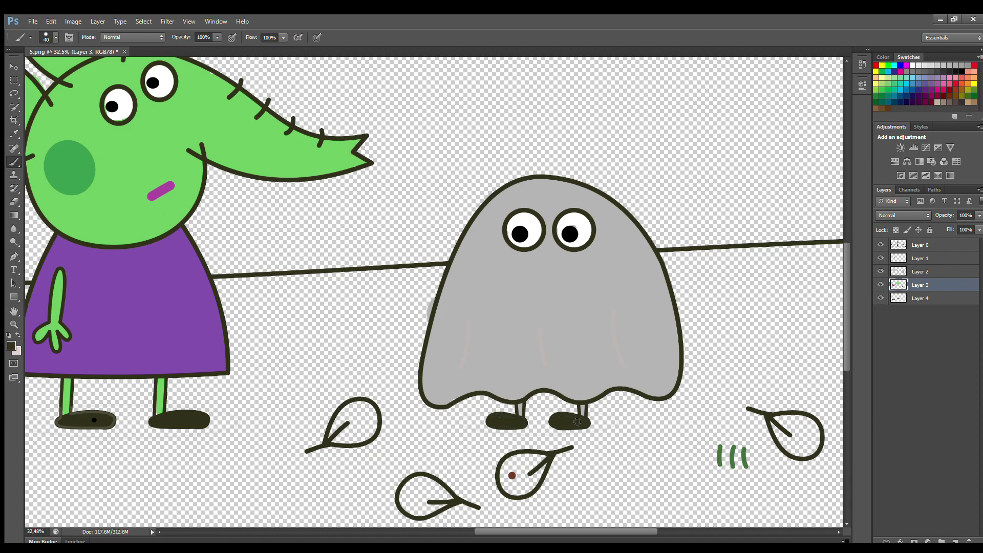
# Erase the stray grey outside the ghost's outline on Layer 2, and switch back to the brush on Layer 4
pyautogui.click(929, 272)
pyautogui.press('e')
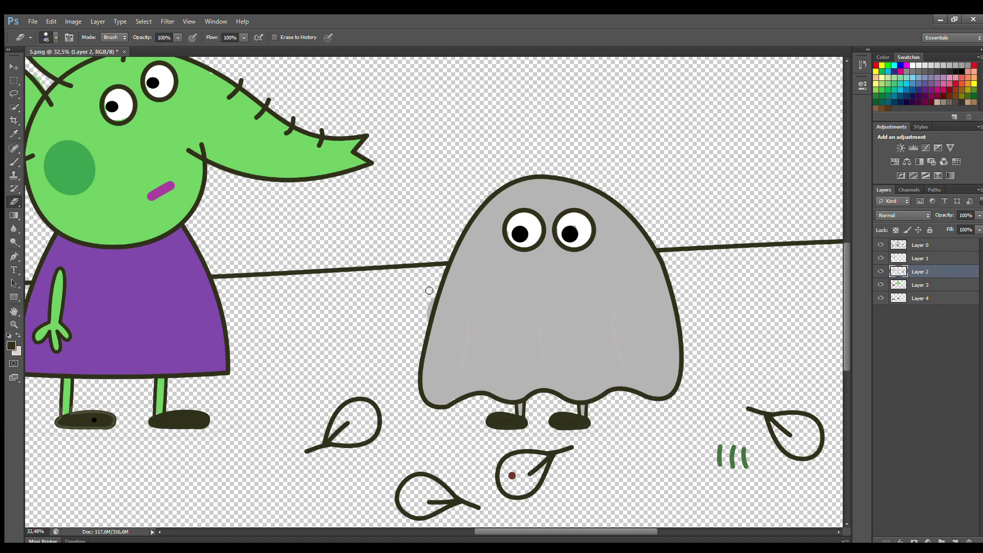
pyautogui.click(933, 301)
pyautogui.press('b')
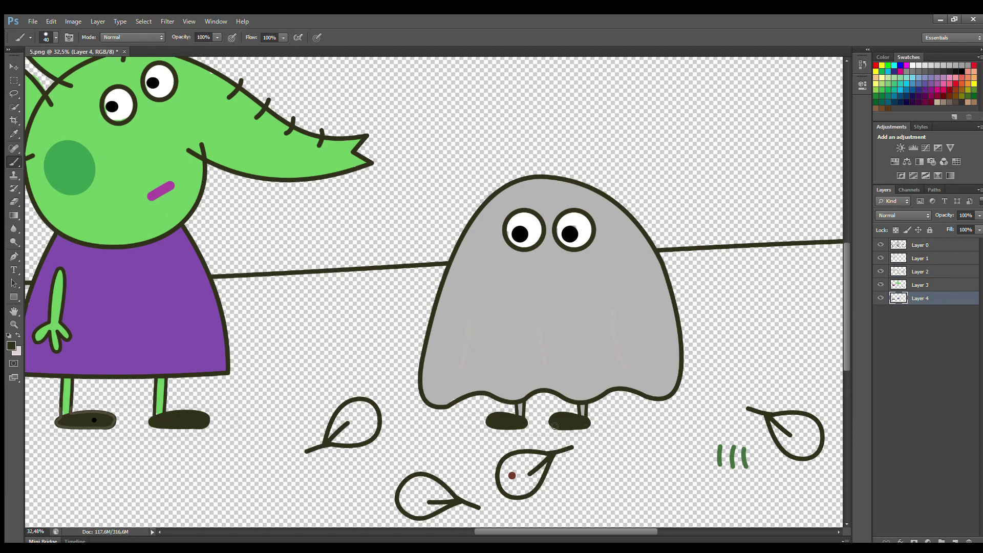
pyautogui.scroll(-5, 564, 429)
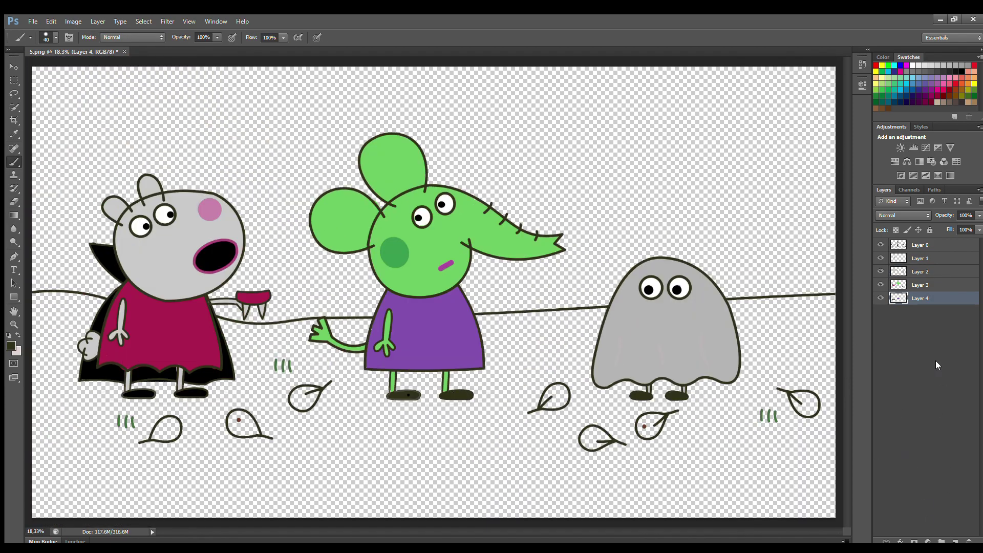
# Fill the three leaves near the sheep and elephant on Layer 1 with the reddish brown of the leaf dots
pyautogui.click(920, 258)
pyautogui.keyDown('alt'); pyautogui.click(199, 383); pyautogui.keyUp('alt')
pyautogui.scroll(1, 145, 433)
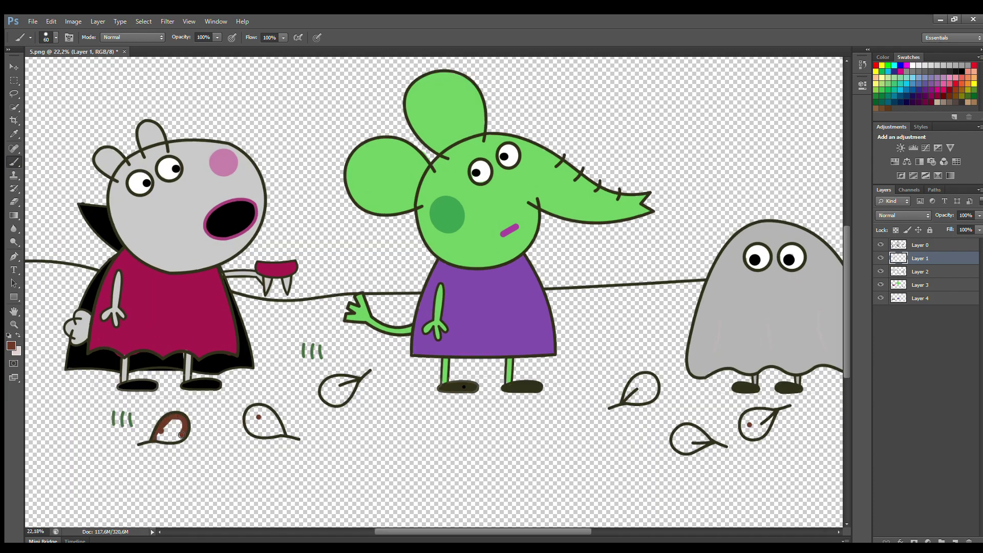
pyautogui.moveTo(161, 438); pyautogui.dragTo(179, 425)
pyautogui.moveTo(248, 421)
pyautogui.mouseDown()
pyautogui.moveTo(269, 413)
pyautogui.moveTo(278, 431)
pyautogui.moveTo(261, 435)
pyautogui.moveTo(255, 417)
pyautogui.moveTo(285, 428)
pyautogui.mouseUp()
pyautogui.moveTo(325, 392)
pyautogui.mouseDown()
pyautogui.moveTo(354, 382)
pyautogui.moveTo(341, 400)
pyautogui.mouseUp()
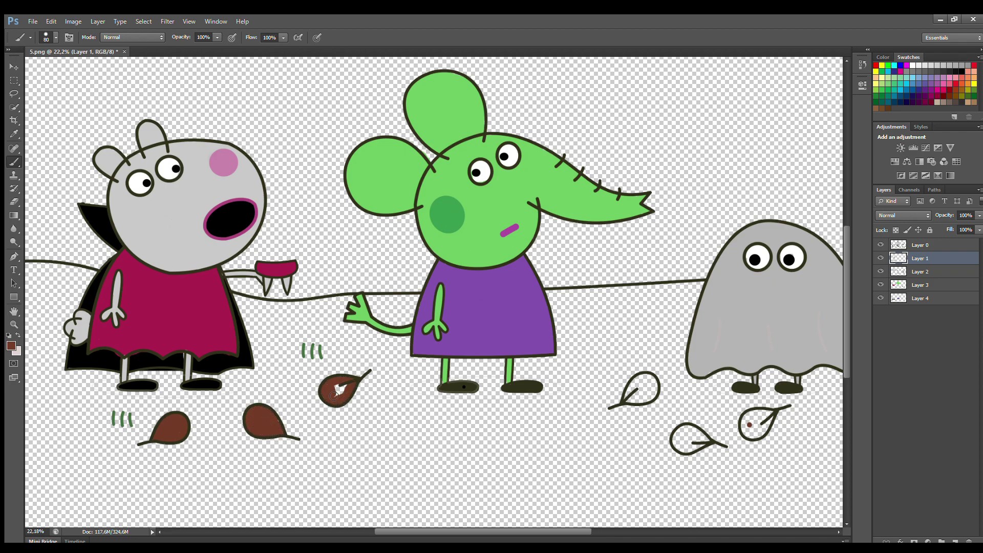
# Fill the four remaining leaves around the ghost with the same reddish brown, using a brush size of 80
pyautogui.moveTo(631, 402)
pyautogui.mouseDown()
pyautogui.moveTo(635, 387)
pyautogui.moveTo(653, 388)
pyautogui.moveTo(635, 400)
pyautogui.moveTo(641, 389)
pyautogui.mouseUp()
pyautogui.moveTo(677, 439); pyautogui.dragTo(689, 430)
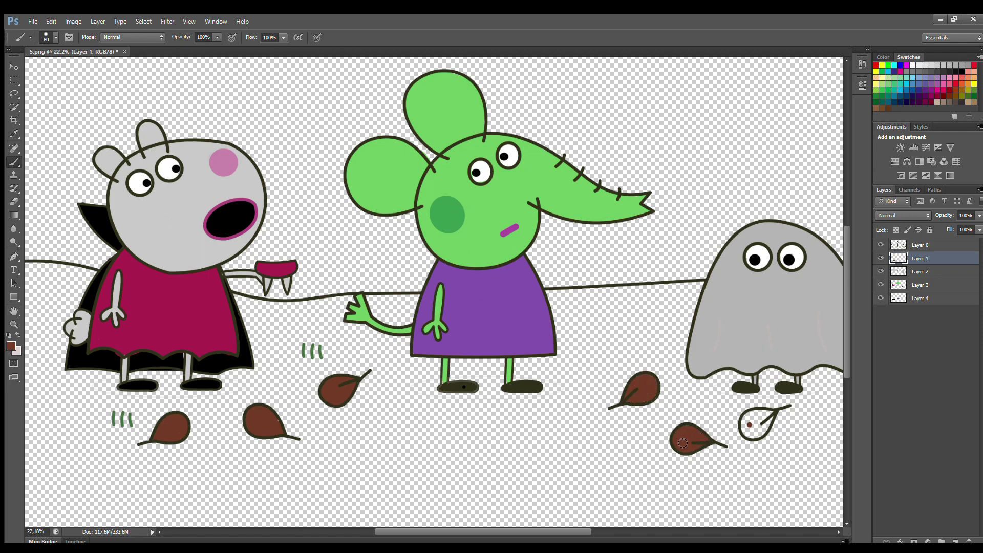
pyautogui.scroll(-1, 748, 431)
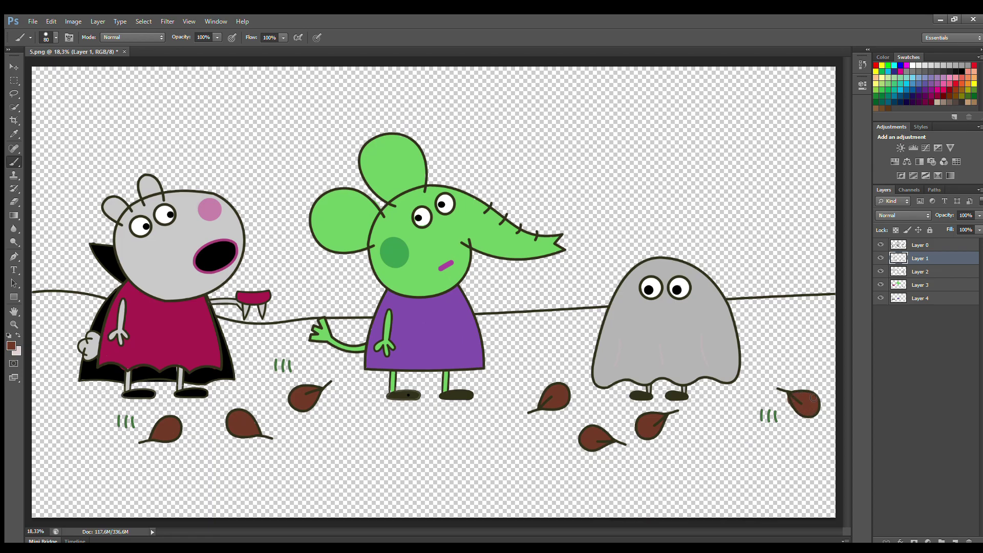
# Add Layer 5 beneath Layer 4 and paint a dark green strip along the underside of the horizon line
pyautogui.press('e')
pyautogui.click(955, 542)
pyautogui.press('i')
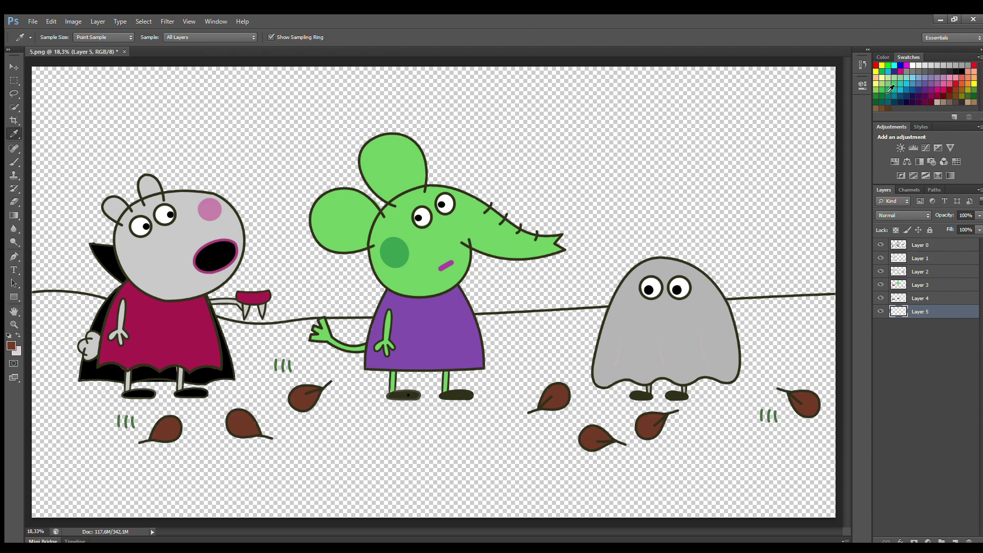
pyautogui.press('b')
pyautogui.moveTo(38, 312)
pyautogui.mouseDown()
pyautogui.moveTo(49, 302)
pyautogui.moveTo(151, 329)
pyautogui.mouseUp()
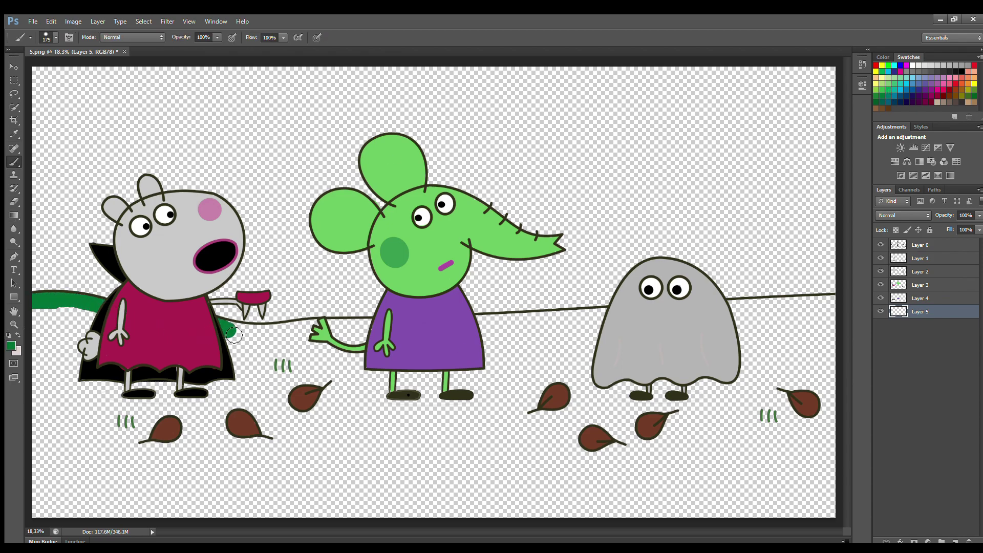
pyautogui.moveTo(245, 334)
pyautogui.mouseDown()
pyautogui.moveTo(271, 341)
pyautogui.moveTo(820, 308)
pyautogui.moveTo(737, 320)
pyautogui.mouseUp()
pyautogui.press(']')
pyautogui.press('e')
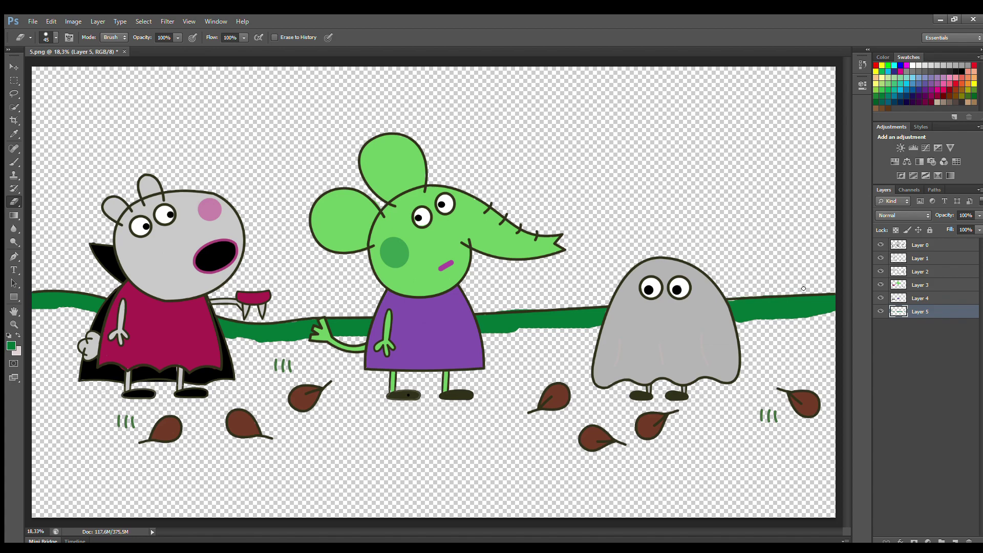
# Fill the rest of the ground below the horizon with dark green, enlarging the brush to 500
pyautogui.click(8, 161)
pyautogui.press(']')
pyautogui.press(']')
pyautogui.moveTo(41, 328)
pyautogui.mouseDown()
pyautogui.moveTo(301, 358)
pyautogui.moveTo(312, 345)
pyautogui.moveTo(425, 353)
pyautogui.moveTo(636, 344)
pyautogui.mouseUp()
pyautogui.press(']')
pyautogui.press(']')
pyautogui.moveTo(742, 328)
pyautogui.mouseDown()
pyautogui.moveTo(820, 338)
pyautogui.moveTo(425, 379)
pyautogui.moveTo(231, 416)
pyautogui.moveTo(819, 410)
pyautogui.moveTo(351, 478)
pyautogui.moveTo(475, 508)
pyautogui.moveTo(77, 512)
pyautogui.moveTo(262, 520)
pyautogui.mouseUp()
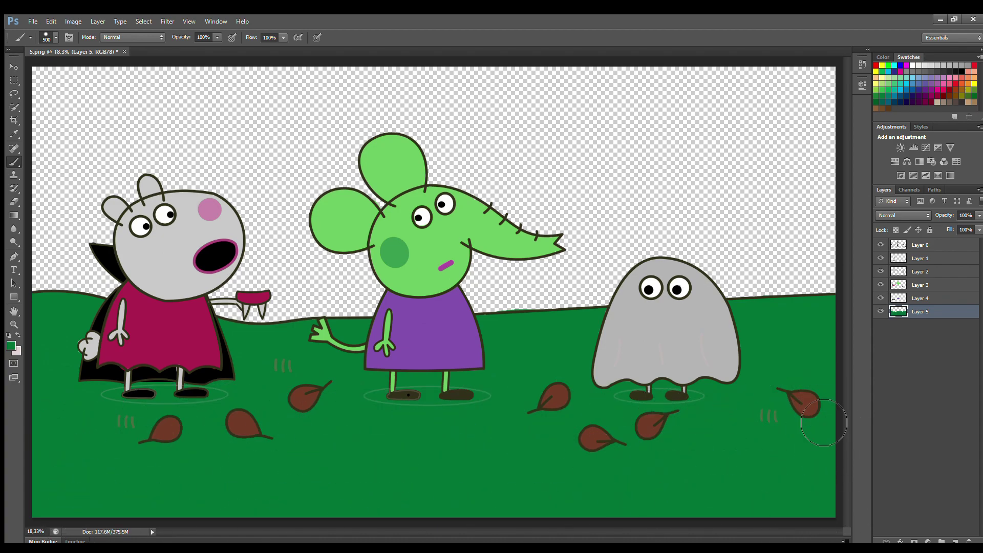
# Add Layer 6 beneath Layer 5 and fill the whole sky above the horizon with bright blue
pyautogui.click(955, 541)
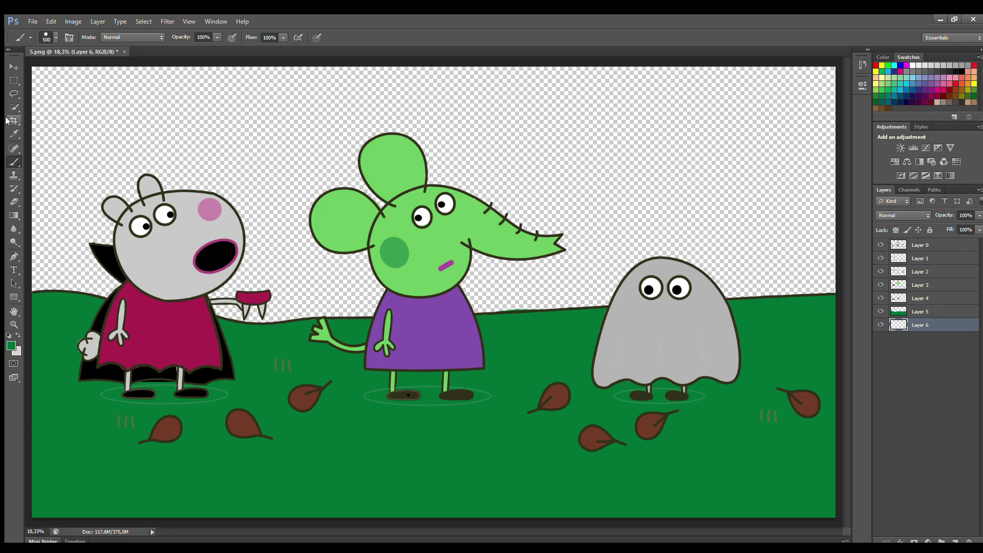
pyautogui.click(11, 134)
pyautogui.click(14, 162)
pyautogui.moveTo(46, 272)
pyautogui.mouseDown()
pyautogui.moveTo(348, 302)
pyautogui.moveTo(640, 284)
pyautogui.moveTo(848, 292)
pyautogui.moveTo(358, 267)
pyautogui.moveTo(123, 218)
pyautogui.moveTo(829, 220)
pyautogui.moveTo(205, 197)
pyautogui.moveTo(597, 187)
pyautogui.moveTo(66, 154)
pyautogui.moveTo(840, 149)
pyautogui.moveTo(274, 88)
pyautogui.moveTo(226, 125)
pyautogui.mouseUp()
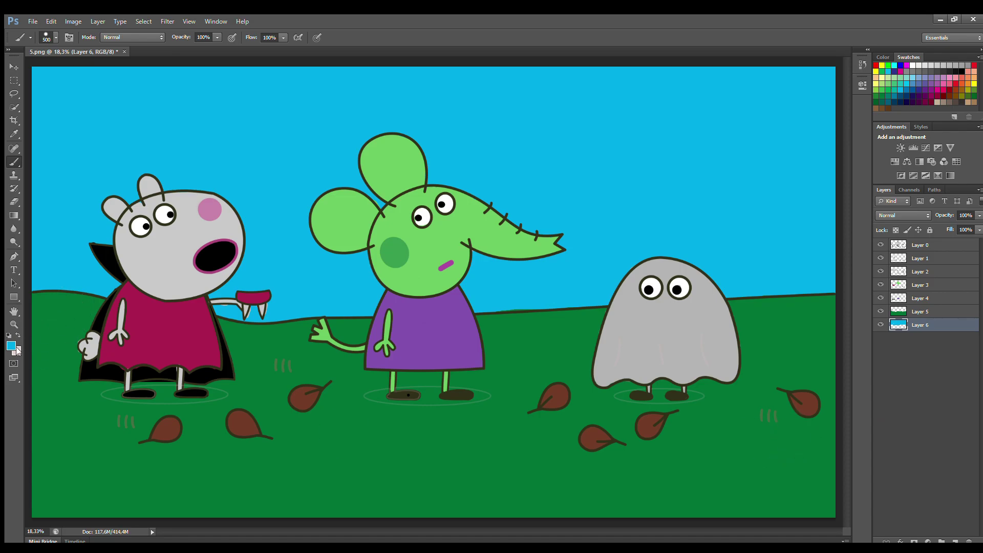
pyautogui.press('i')
pyautogui.press('b')
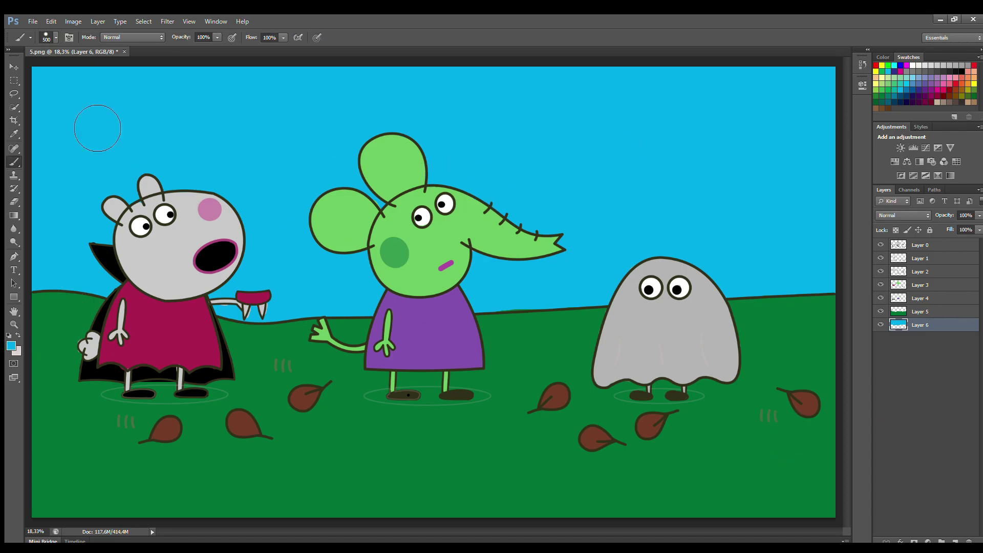